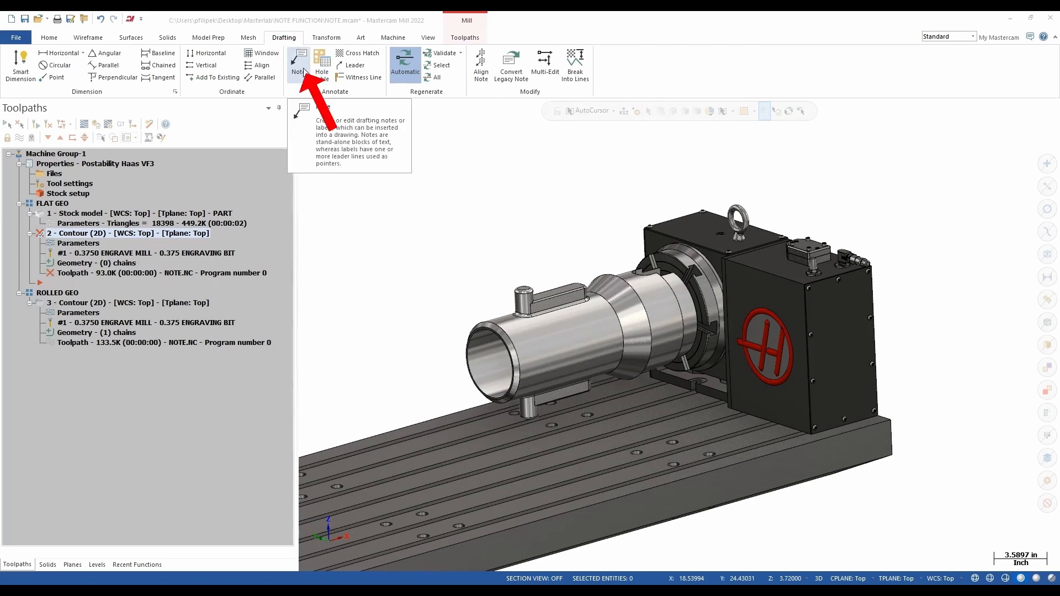
Create a drafting note reading "PART # 1" and place it in the empty area beyond the table edge in the Top view
left_click(303, 71)
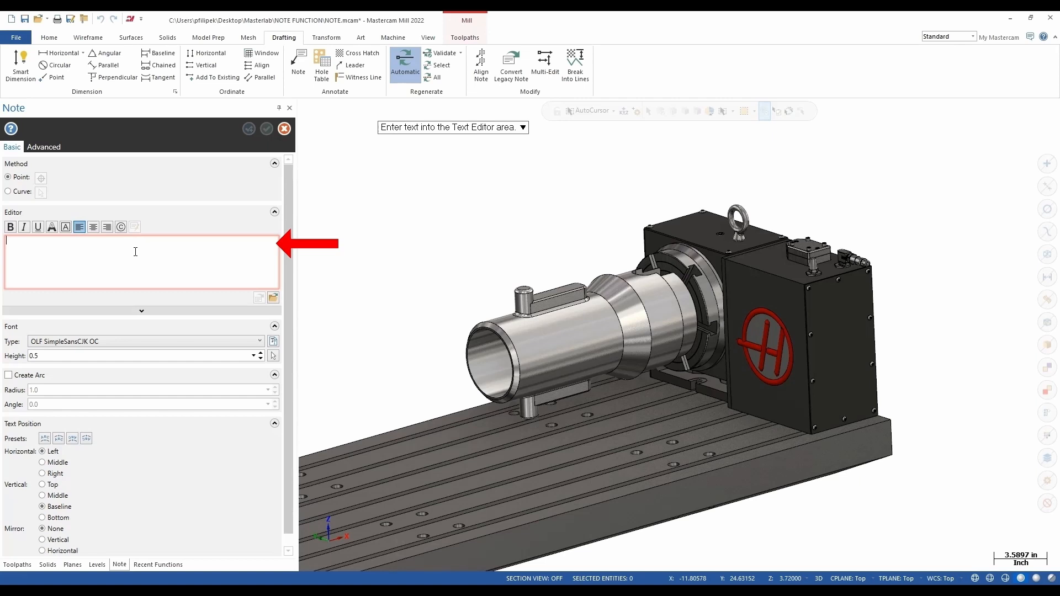
type("PART")
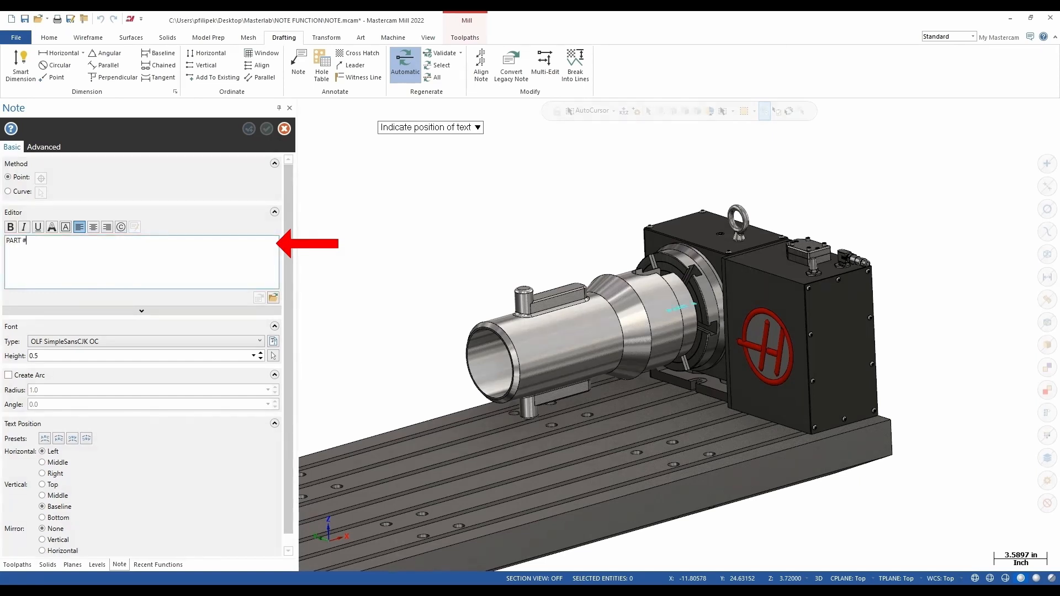
type(" # 1")
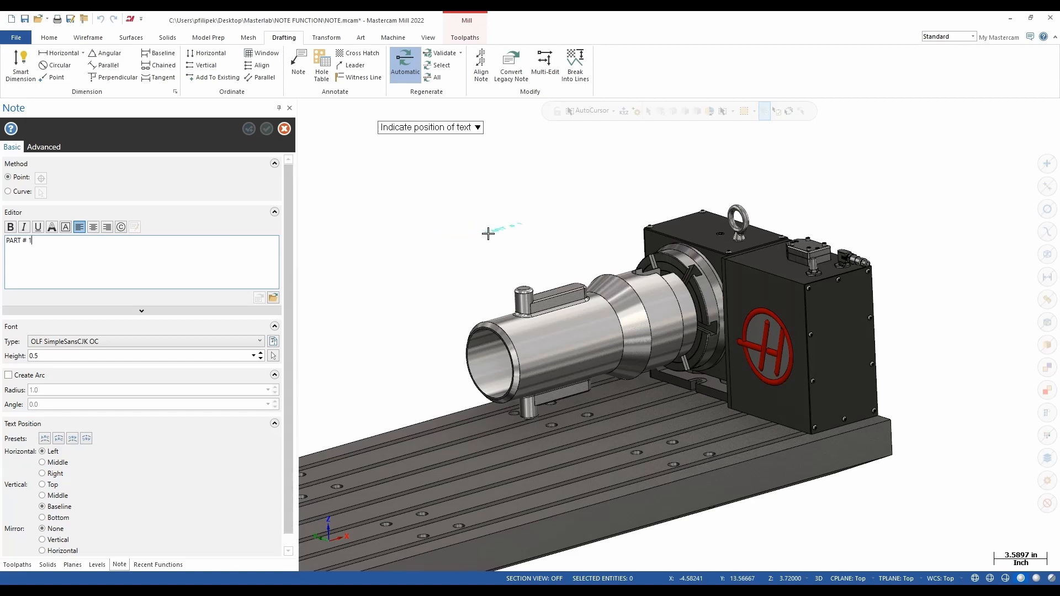
right_click(507, 210)
left_click(578, 290)
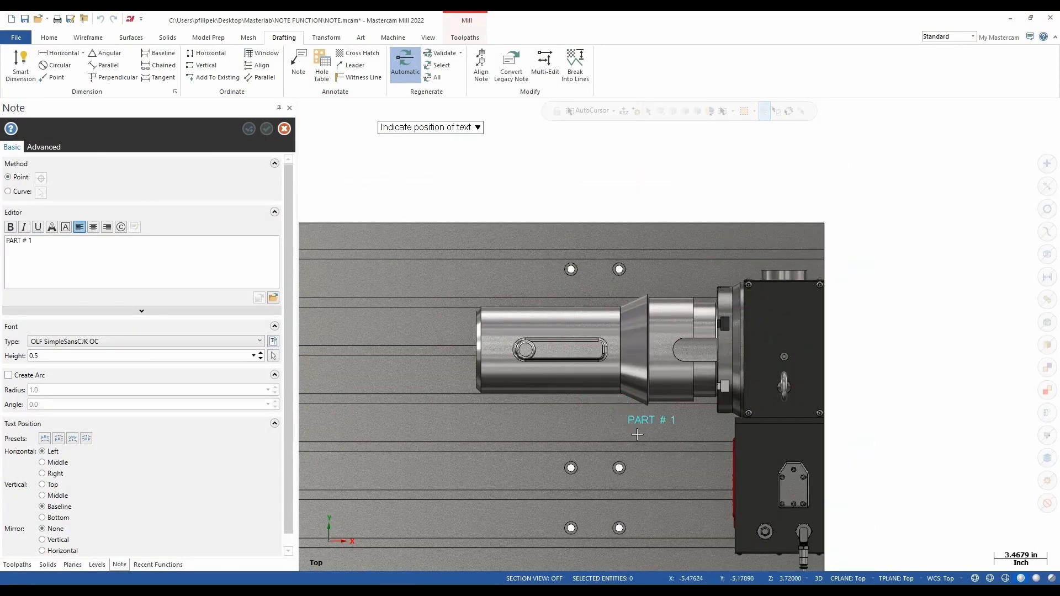
left_click(628, 185)
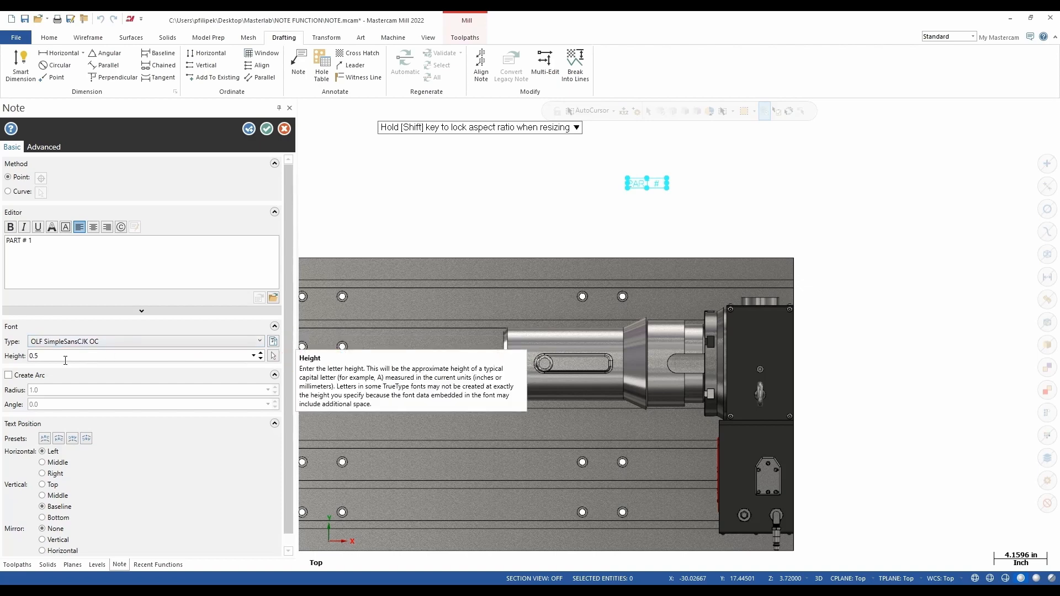
scroll(127, 460, "down", 1)
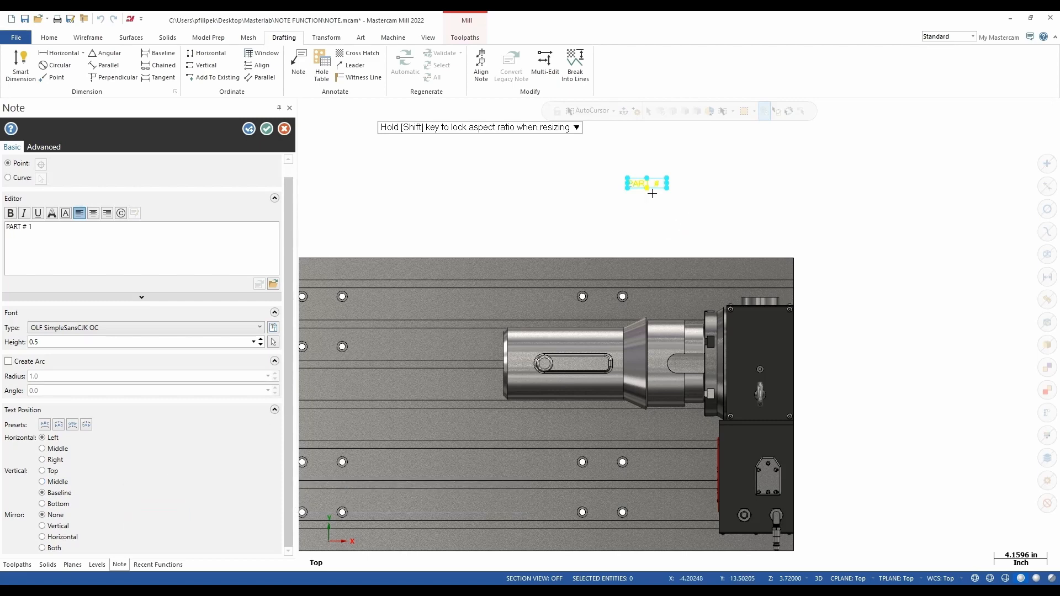
left_click(267, 129)
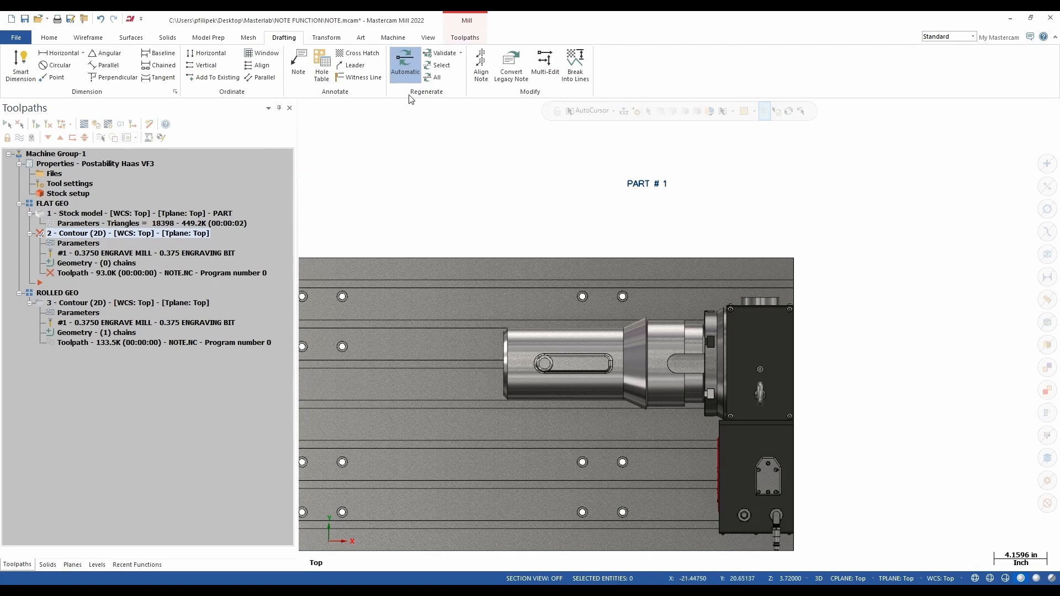
Start a Dynamic move of the PART # 1 note with the gnomon origin at the middle of the text
left_click(326, 37)
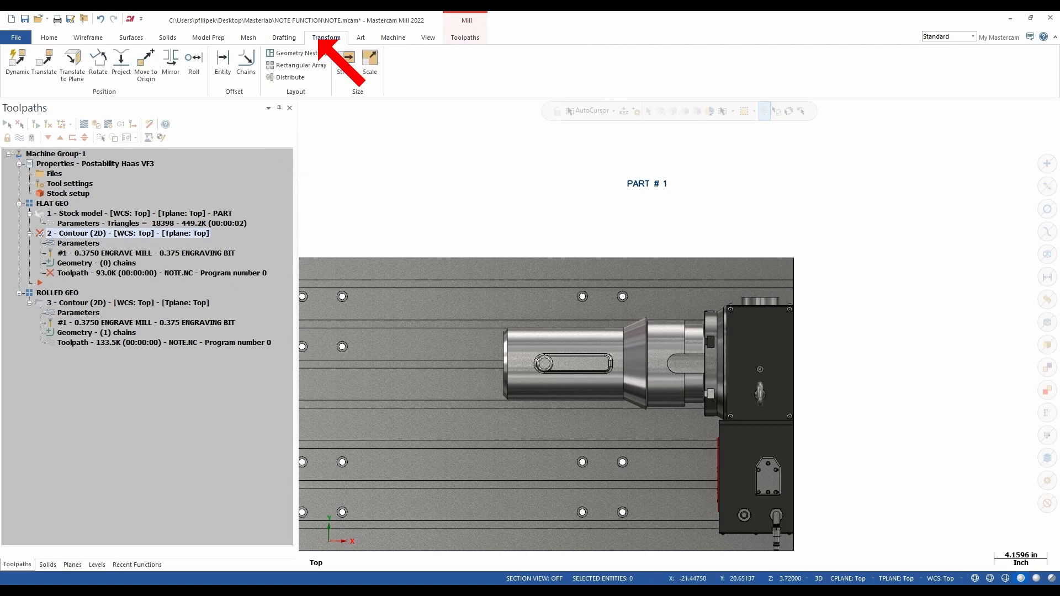
left_click(17, 63)
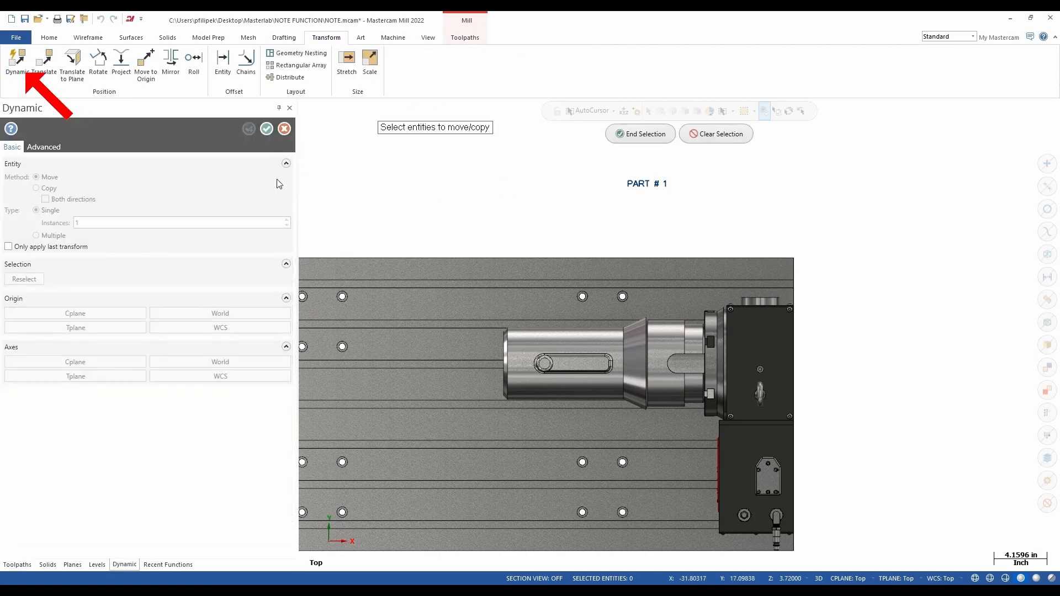
scroll(564, 199, "down", 1)
left_click_drag(579, 171, 698, 215)
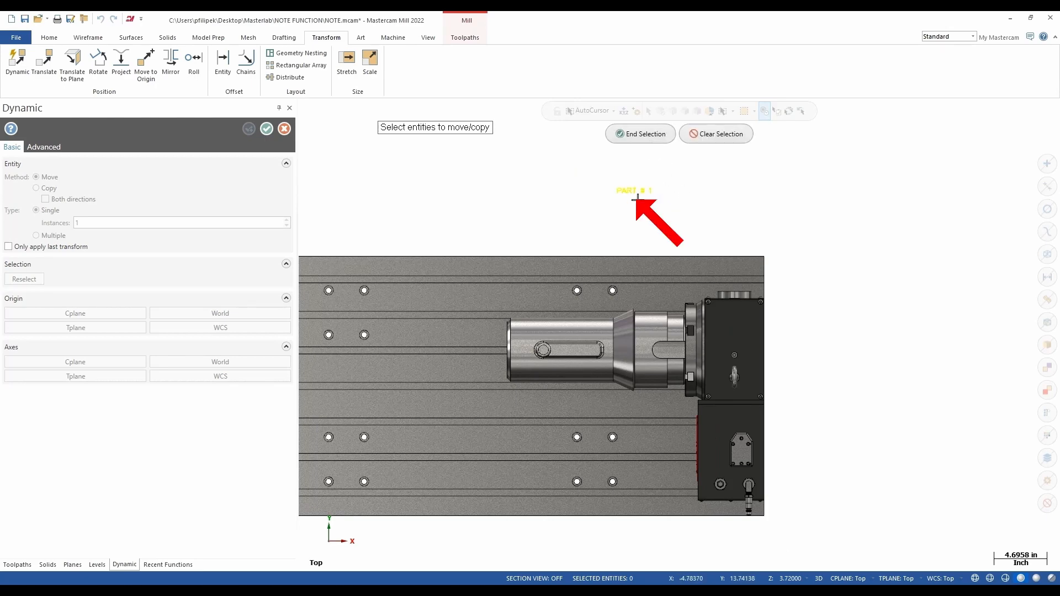
left_click(641, 134)
scroll(649, 182, "up", 4)
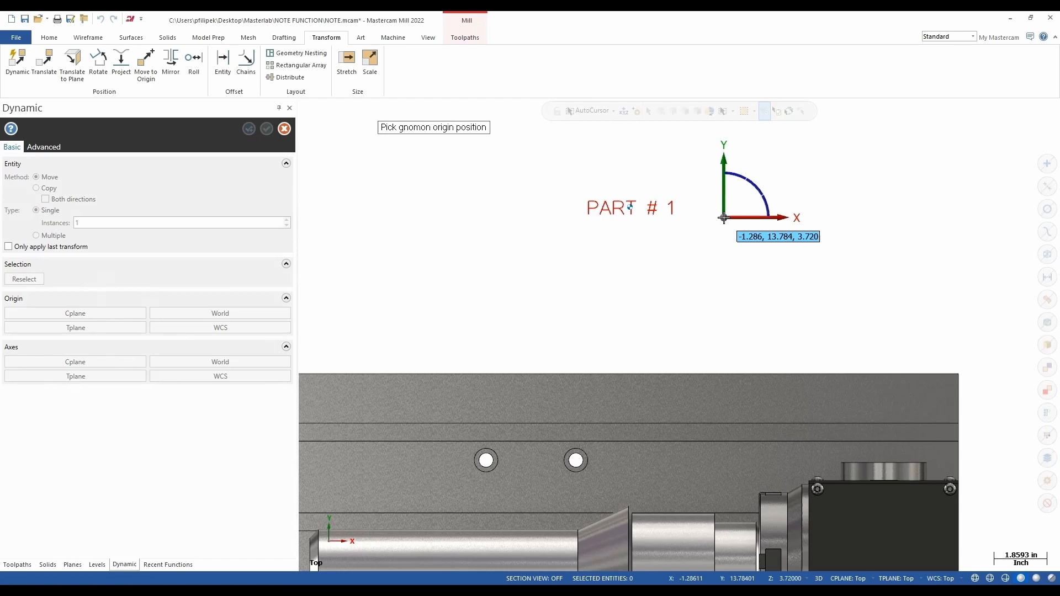
scroll(723, 218, "up", 6)
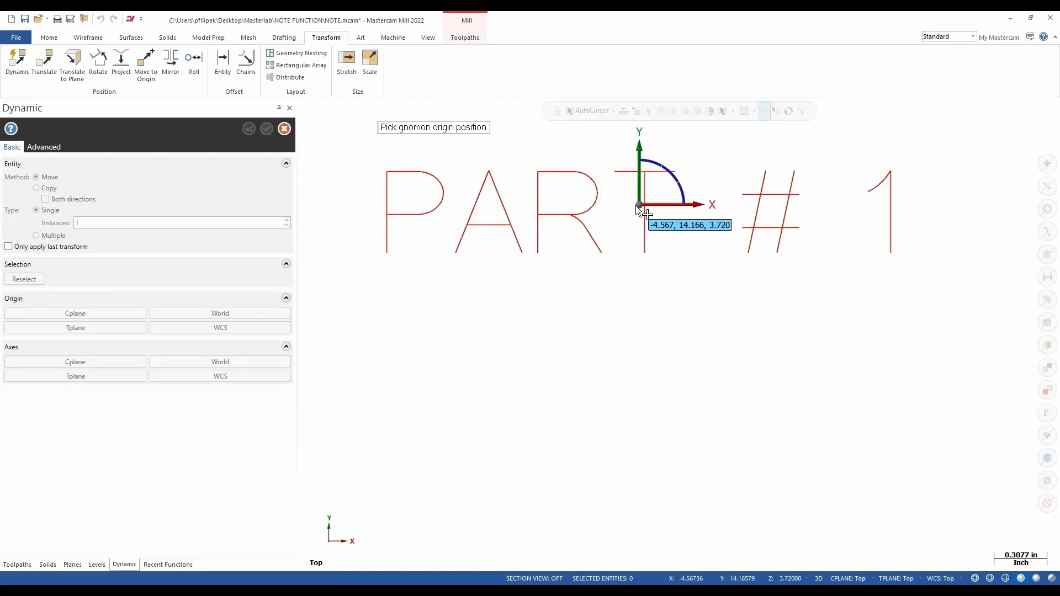
left_click(639, 206)
Move the note onto the center of the raised slot-shaped pad on the cylindrical part and accept the transform
scroll(745, 290, "down", 3)
scroll(731, 282, "down", 5)
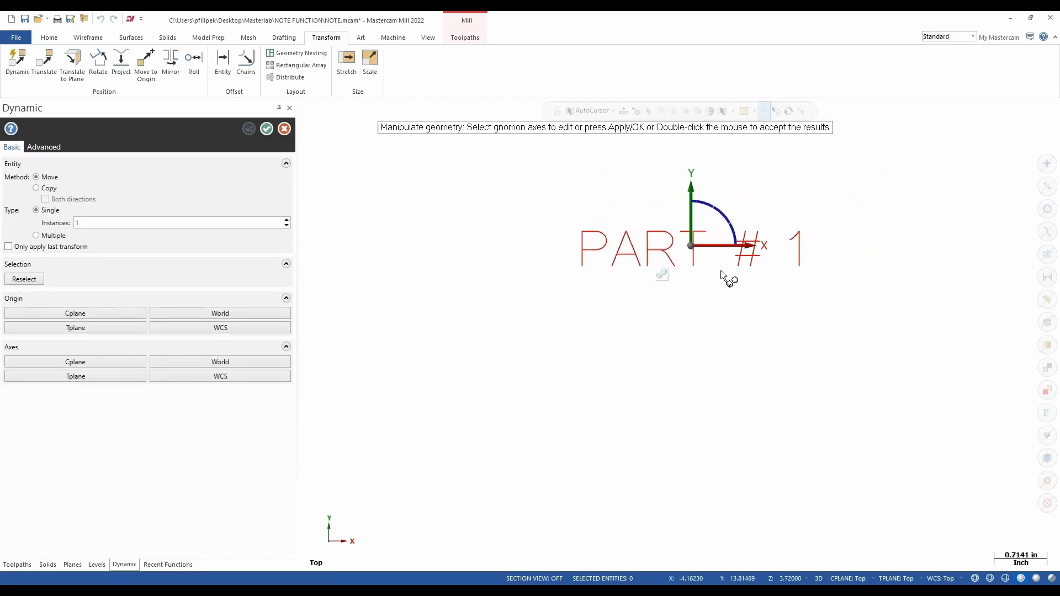
scroll(695, 215, "down", 2)
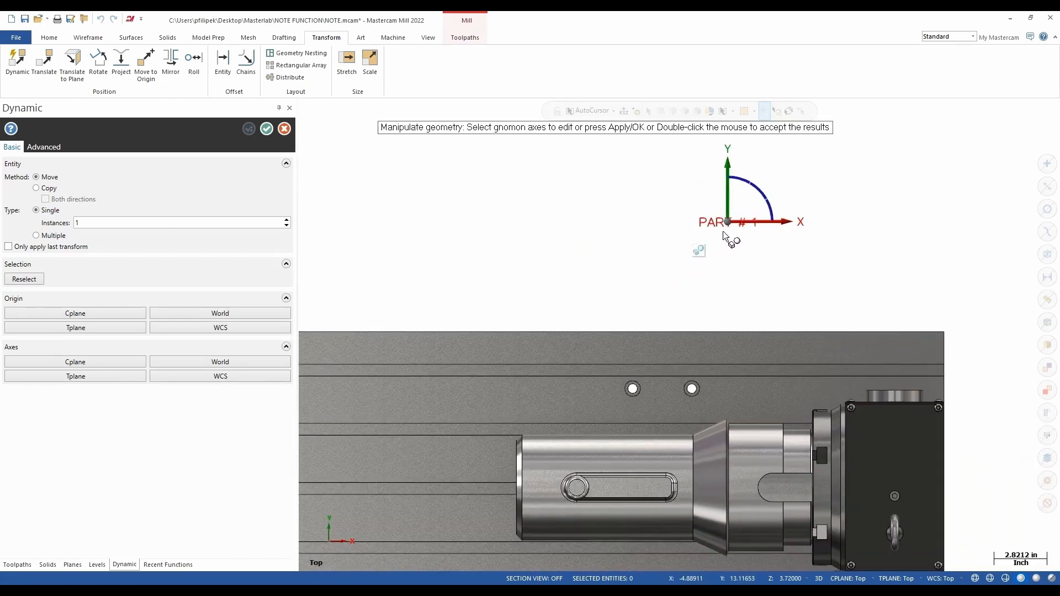
left_click(731, 223)
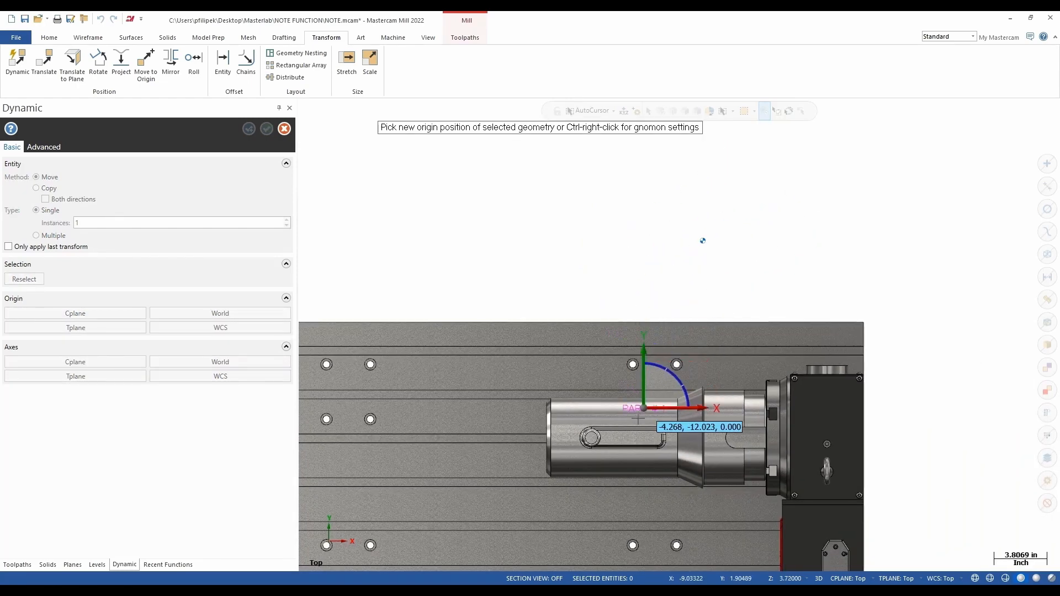
scroll(629, 430, "up", 4)
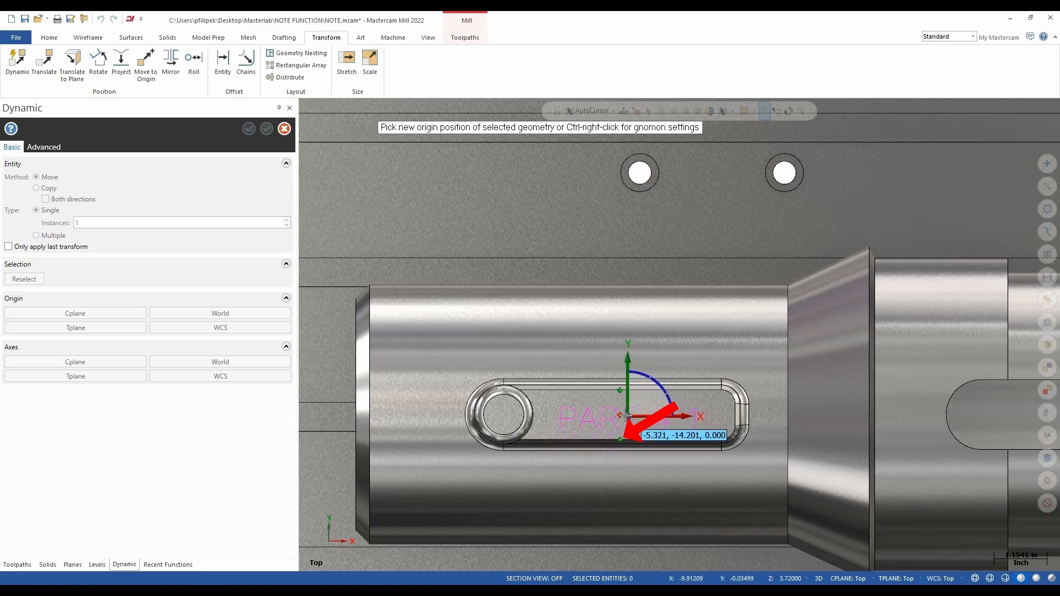
left_click(622, 415)
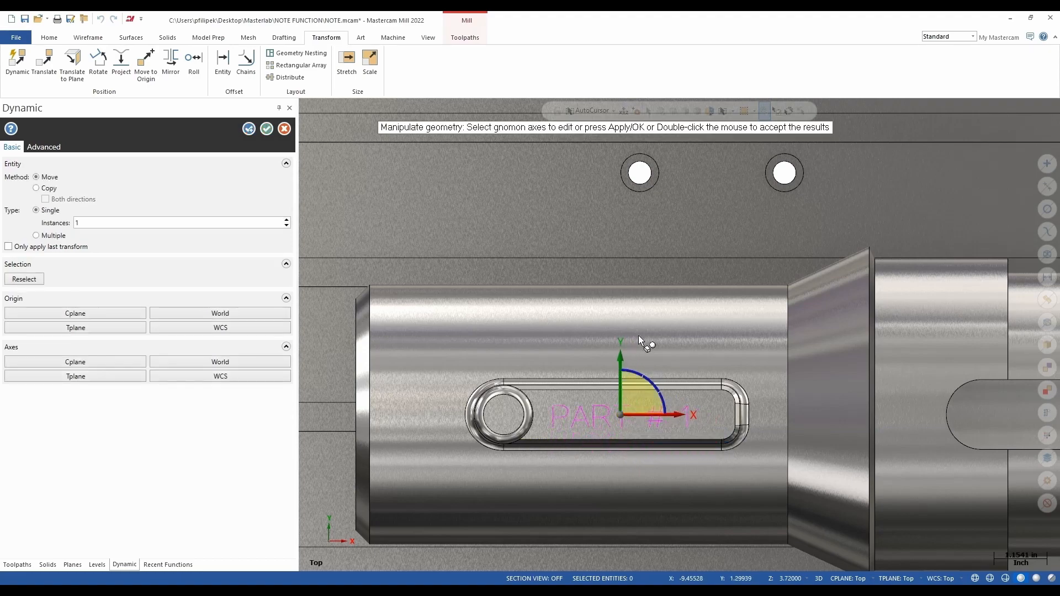
left_click(271, 129)
Add the PART # 1 note as a wireframe chain to contour operation 2 in FLAT GEO and regenerate the toolpath
scroll(607, 247, "down", 2)
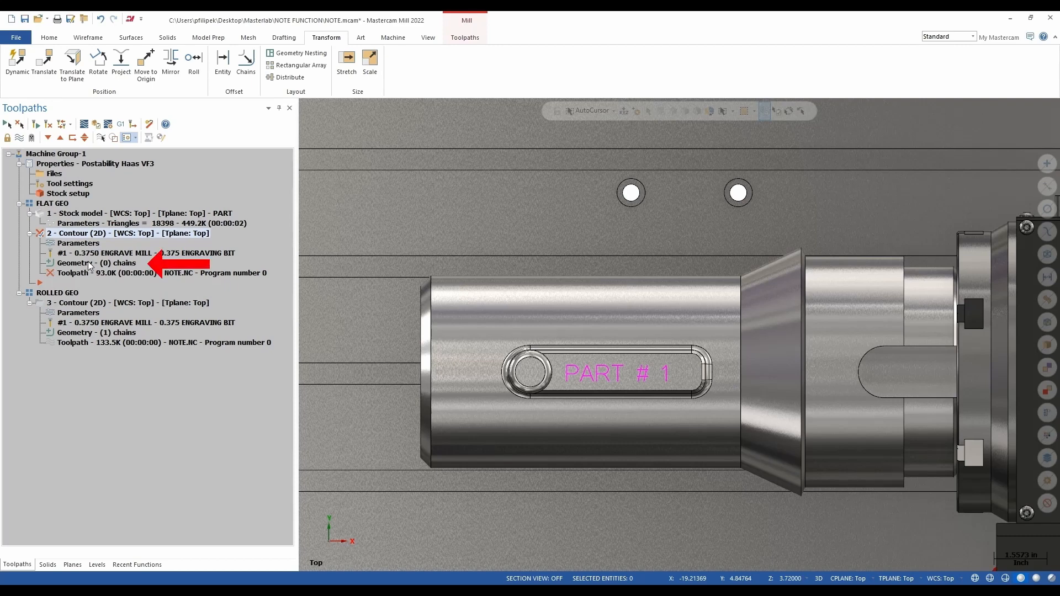
left_click(89, 266)
right_click(113, 181)
left_click(127, 183)
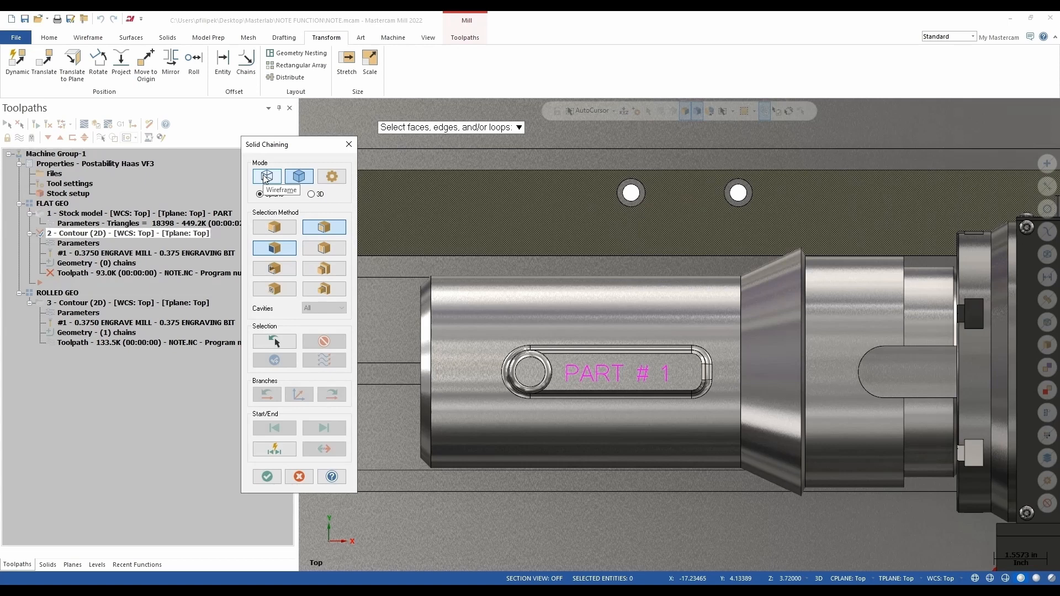
left_click(265, 176)
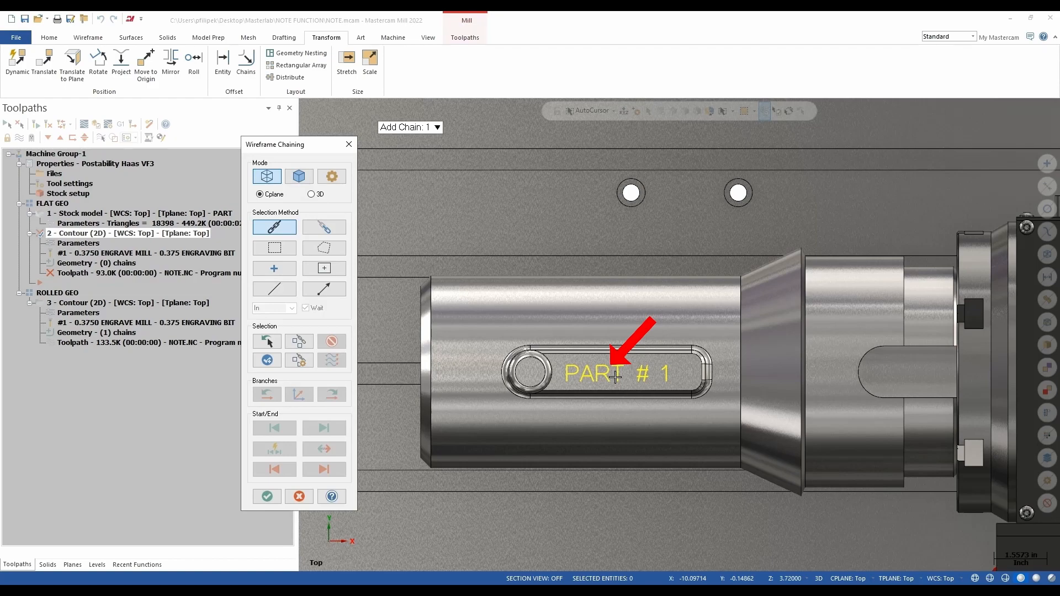
left_click(614, 376)
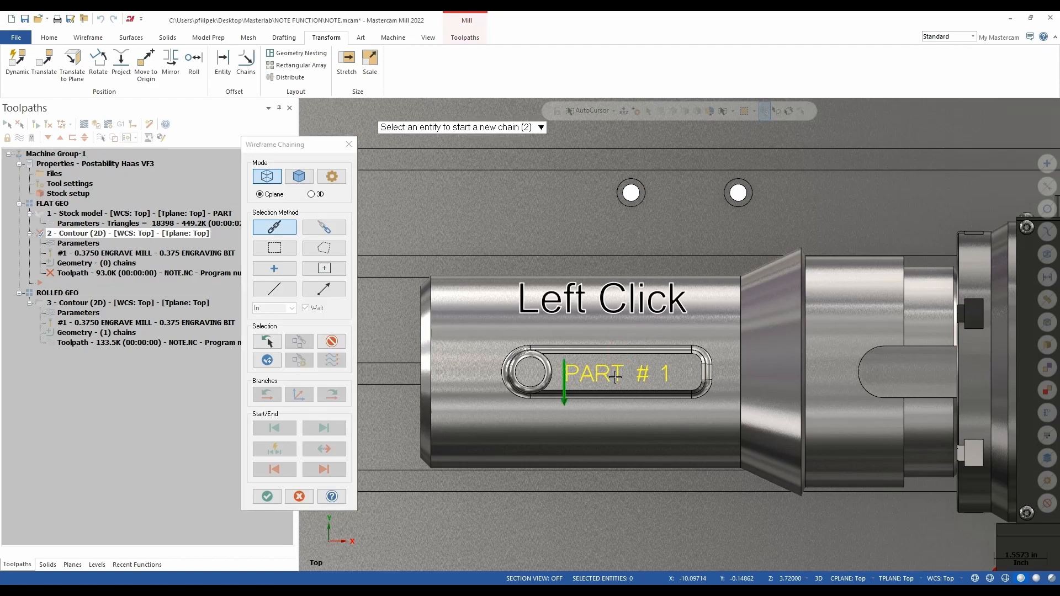
left_click(266, 496)
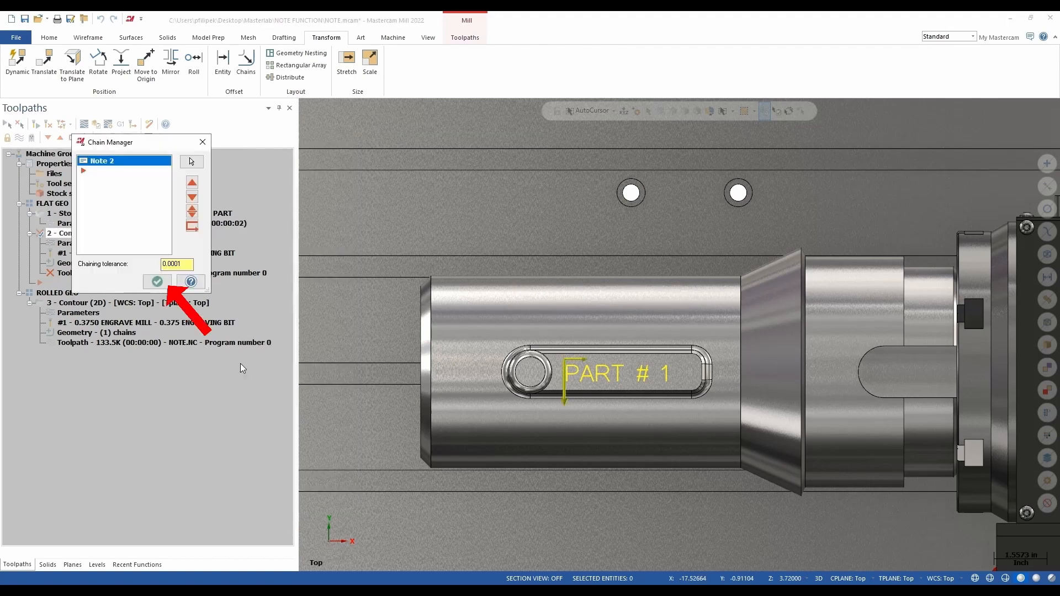
left_click(157, 282)
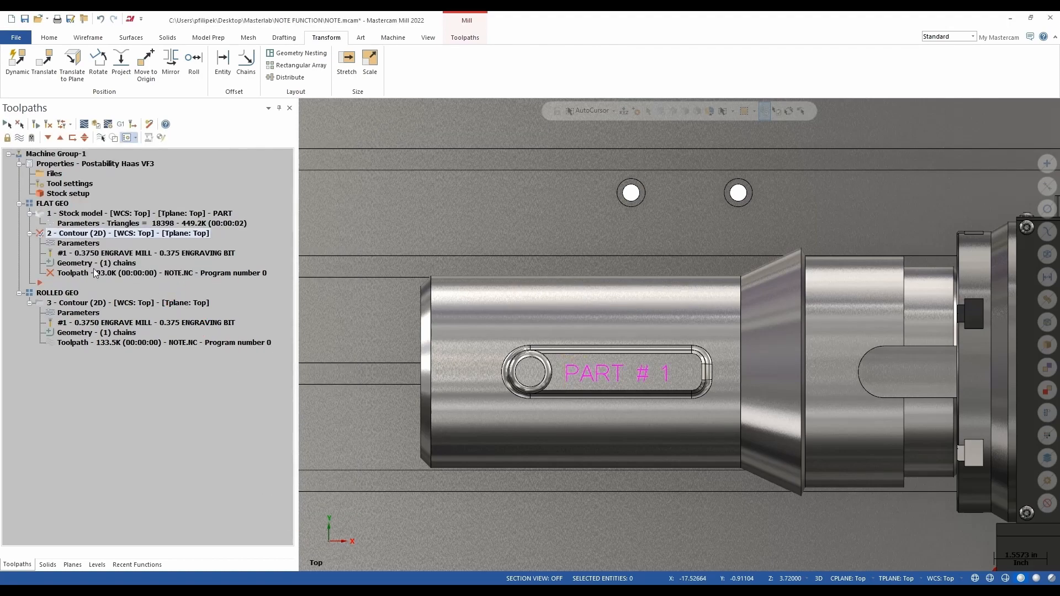
left_click(37, 125)
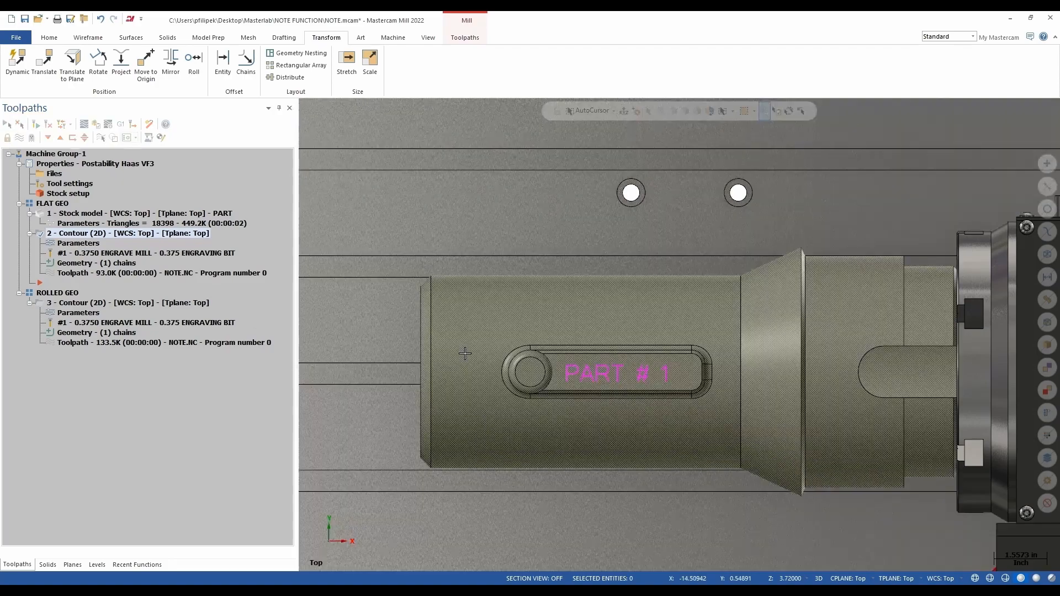
View the part in Isometric, then switch to Mastercam Simulator and play the verification to inspect the engraved text
right_click(551, 319)
left_click(589, 415)
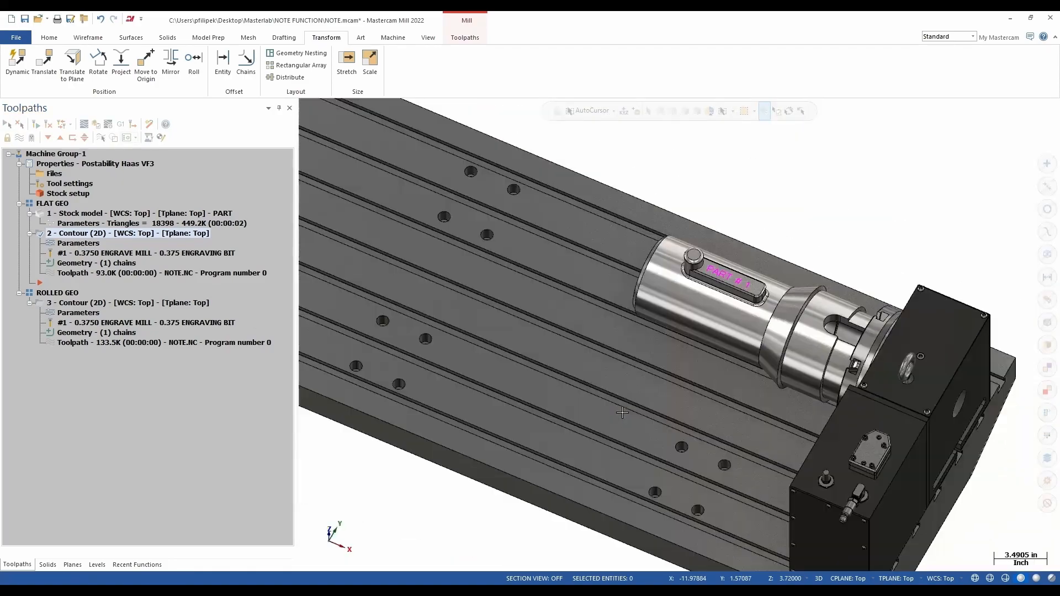
scroll(866, 284, "down", 3)
scroll(778, 234, "up", 4)
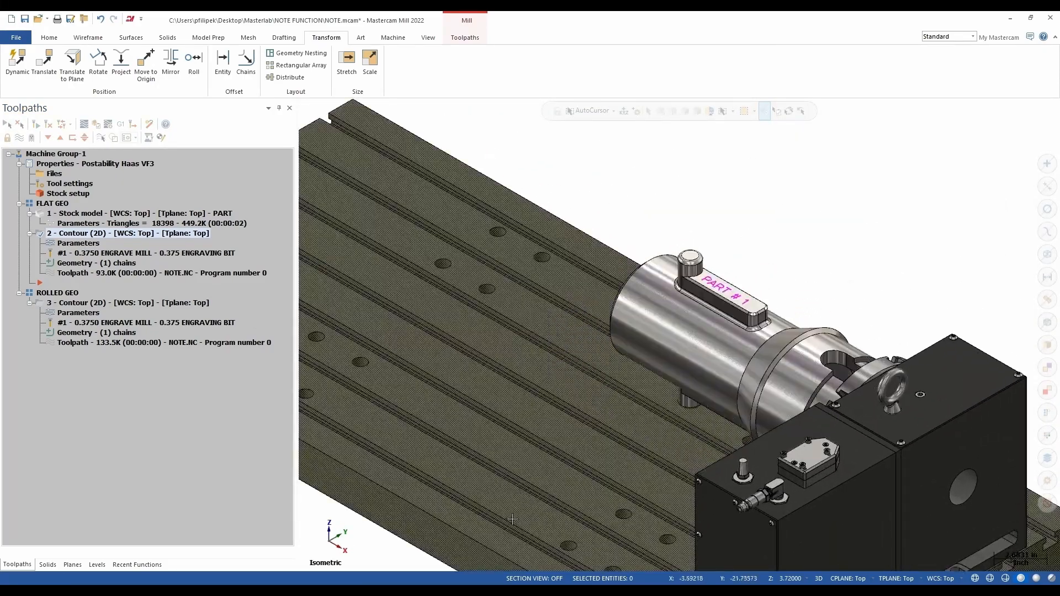
mouse_move(474, 591)
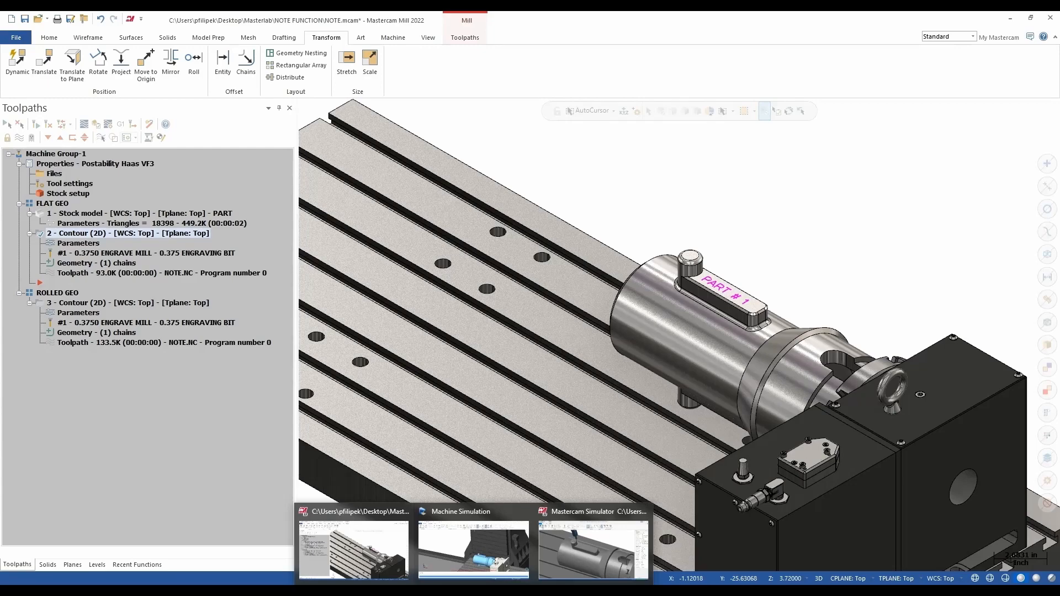
left_click(577, 551)
left_click(452, 526)
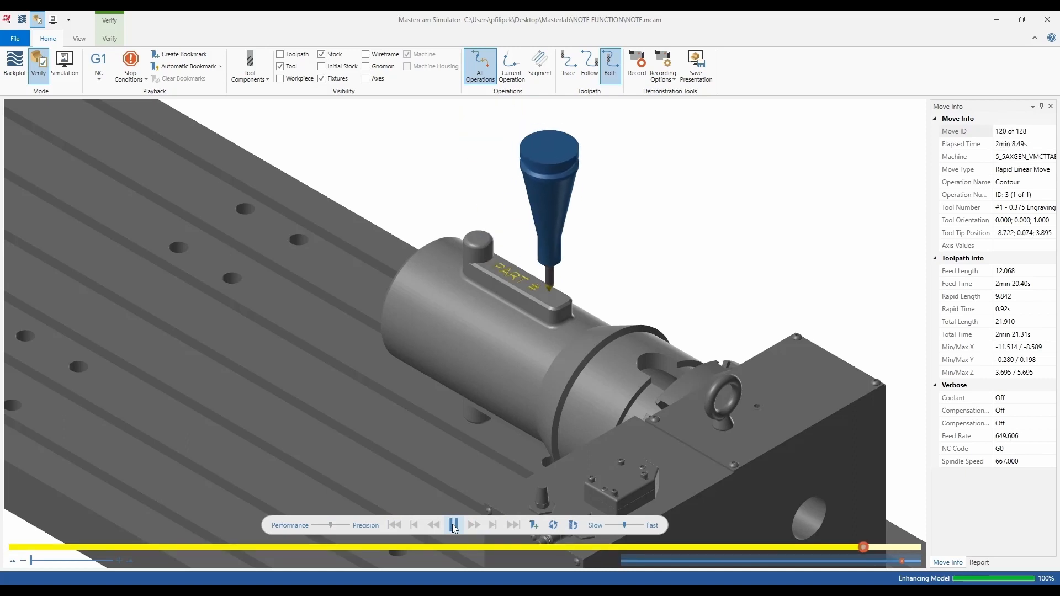
scroll(516, 269, "up", 3)
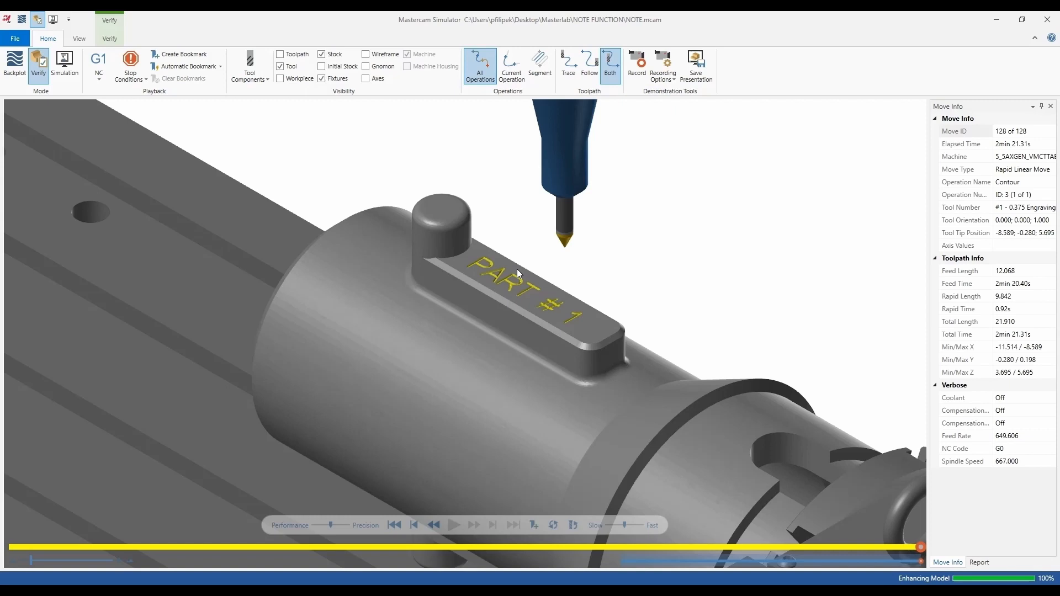
left_click(1002, 16)
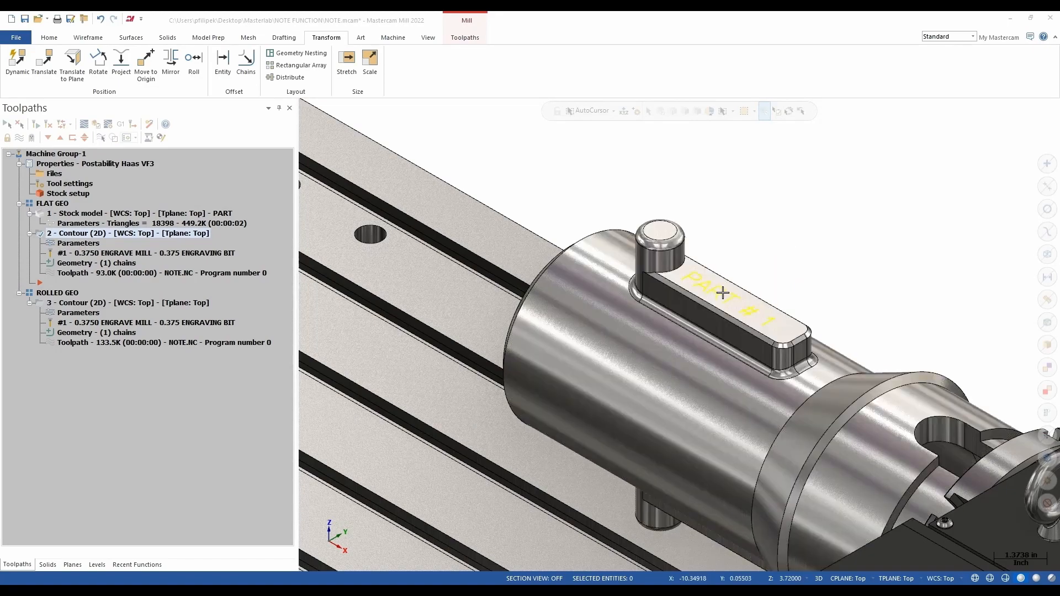
Change the engraving note's text to "PART # 5" and backplot contour operation 2
left_click(722, 292)
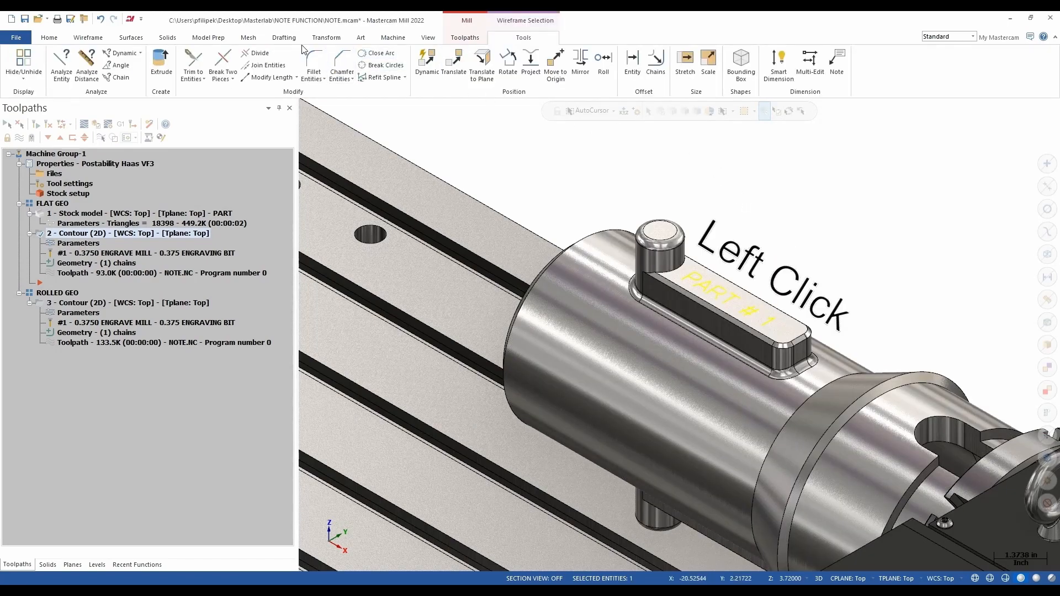
left_click(286, 38)
left_click(301, 65)
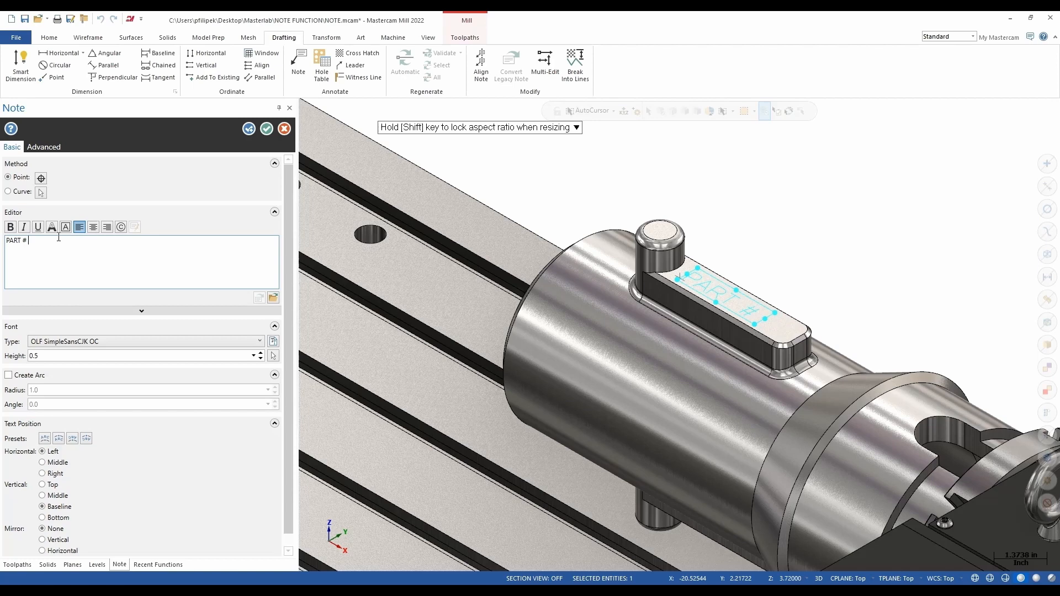
type("5")
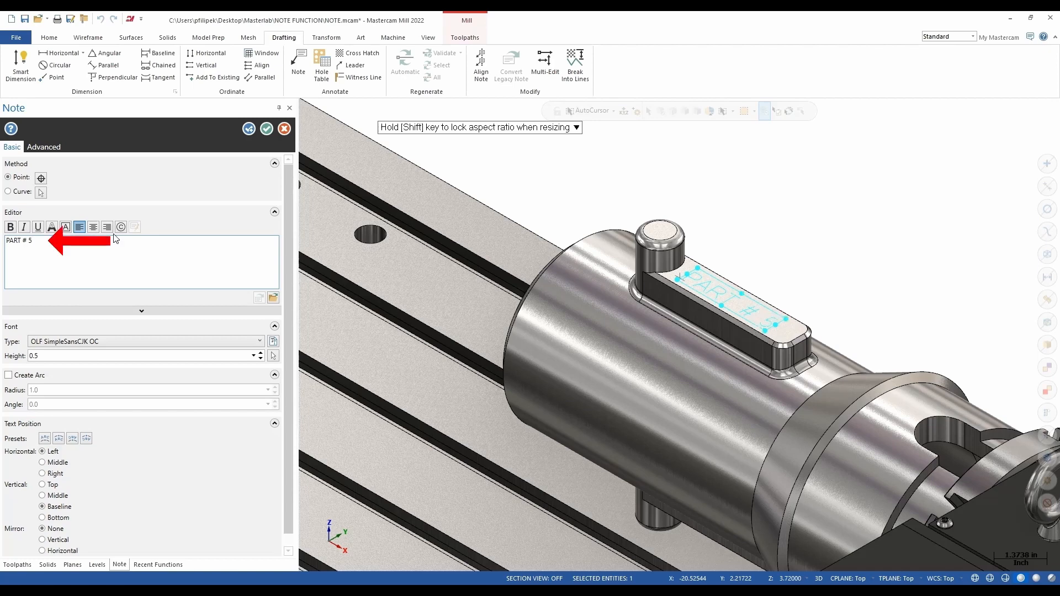
left_click(267, 129)
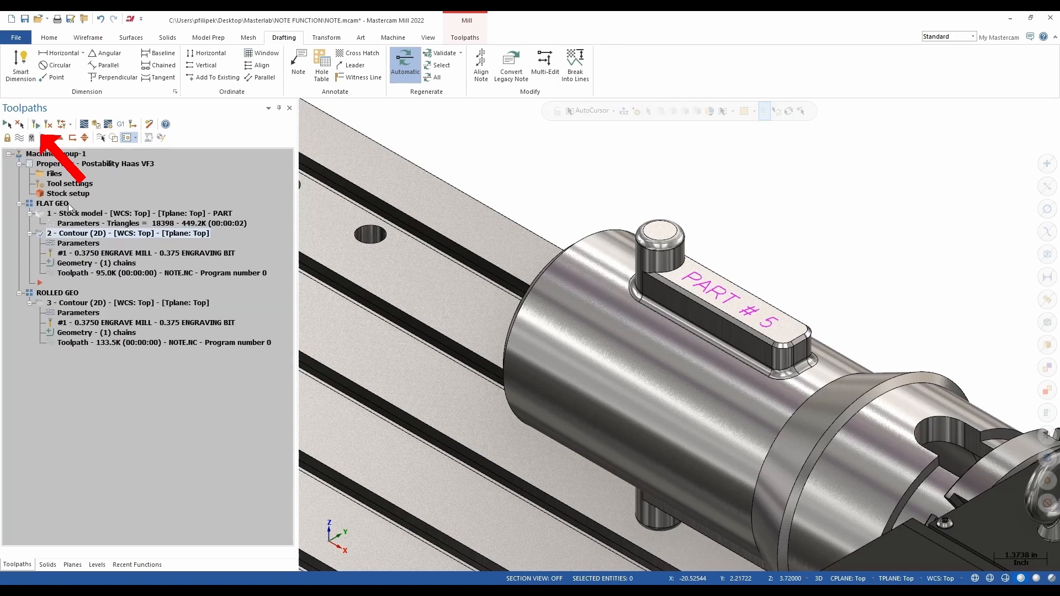
left_click(83, 125)
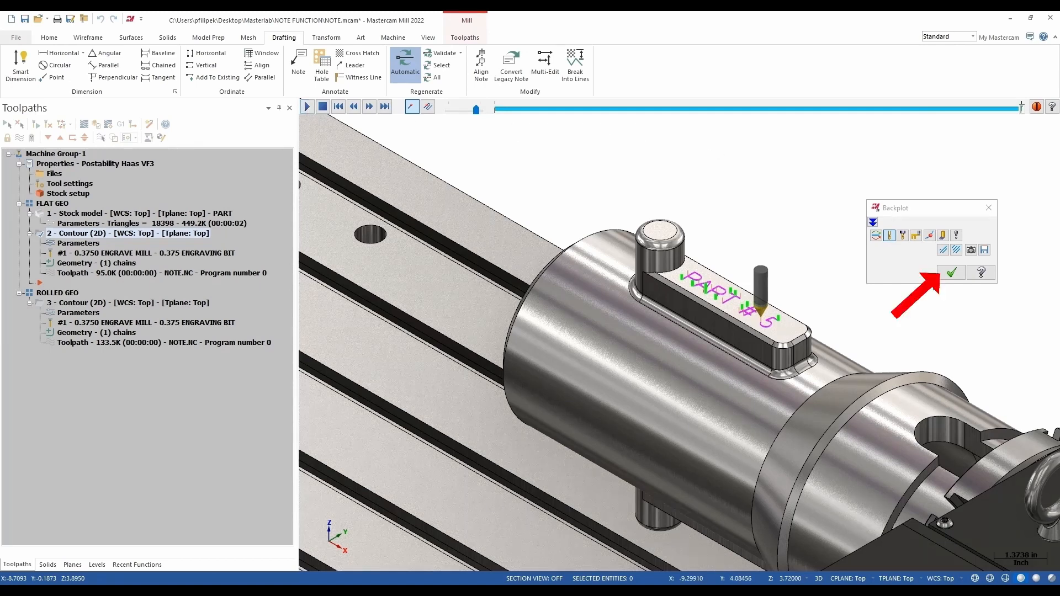
Close the backplot of contour operation 2 to return to the full fixture setup
left_click(943, 269)
scroll(713, 190, "down", 3)
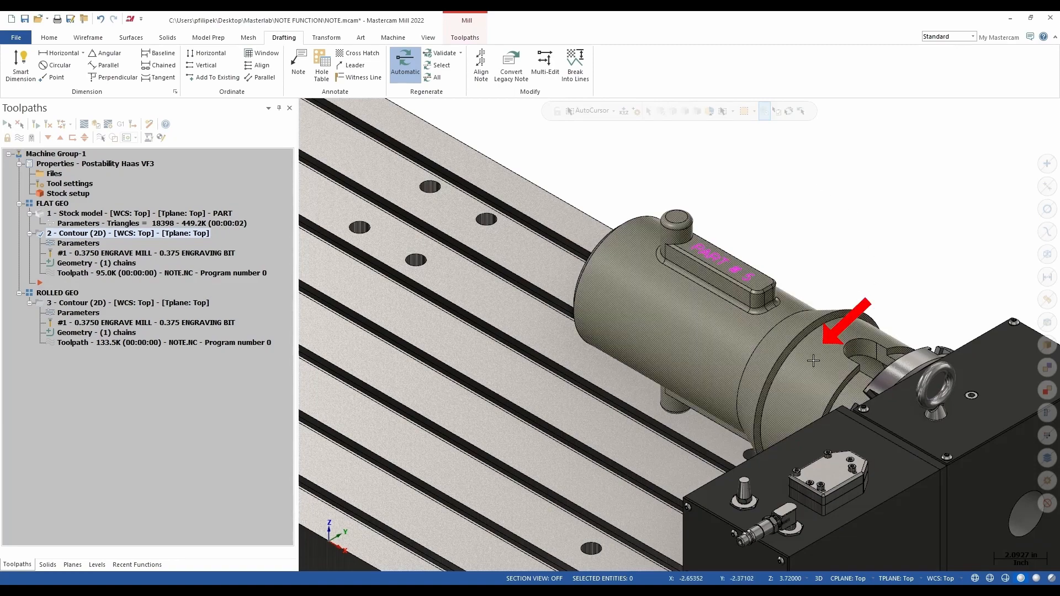
scroll(678, 198, "down", 2)
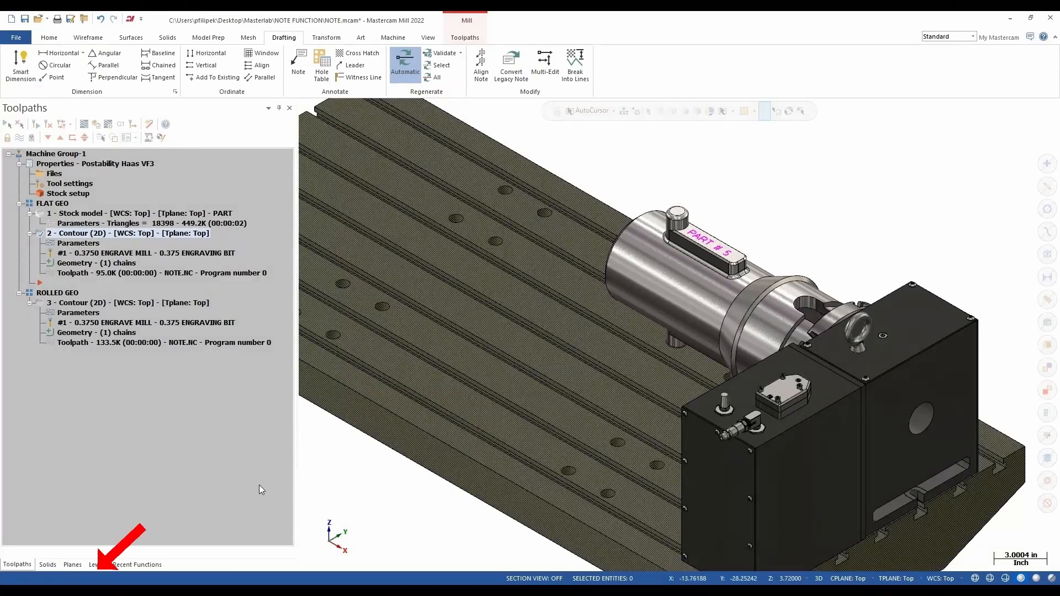
Make level 3, rolled note, the active level and hide level 1 with the part and level 2, flat note
left_click(96, 564)
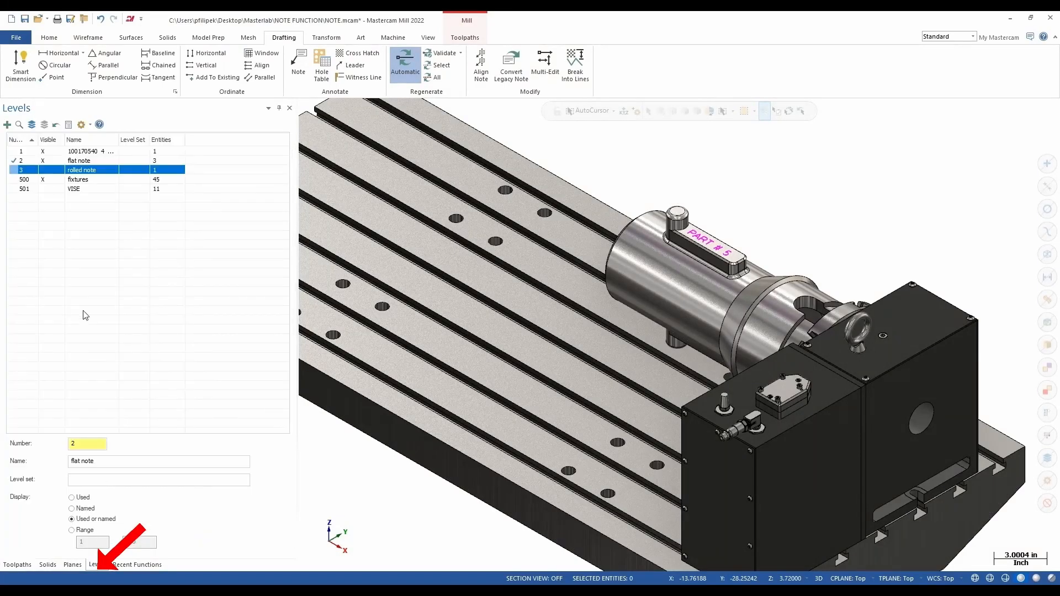
left_click(30, 170)
left_click(44, 154)
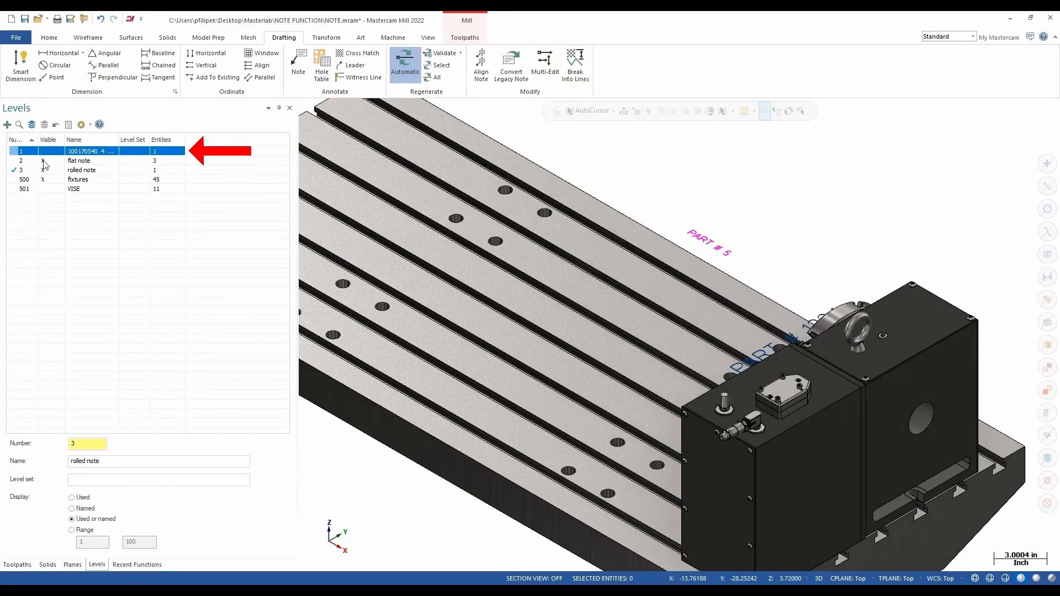
left_click(43, 161)
Examine the PART # 1234 note in the Top view and from a low side angle
right_click(729, 185)
left_click(747, 236)
scroll(701, 203, "down", 1)
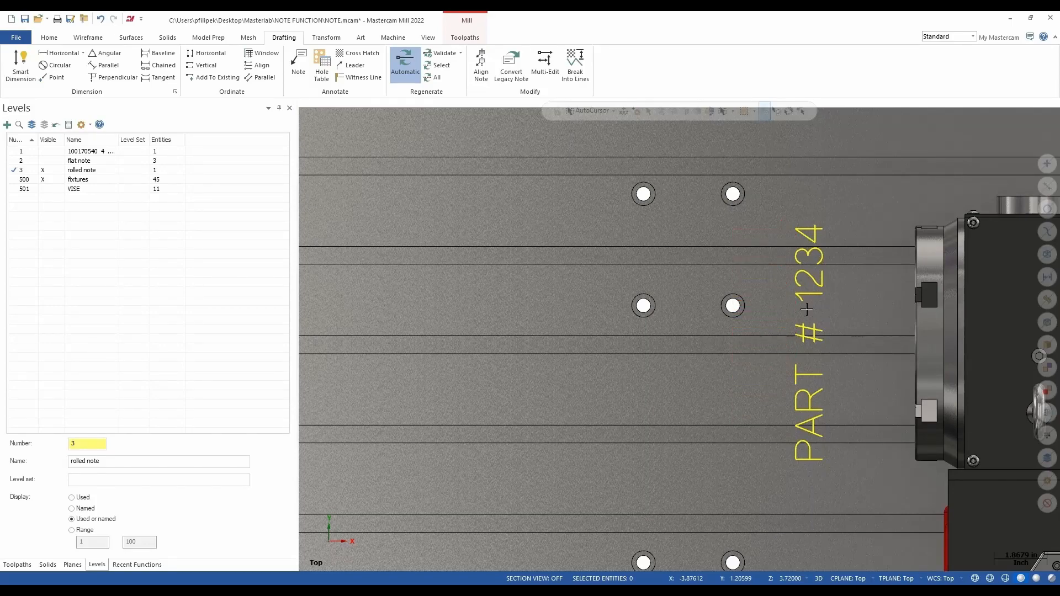
middle_click_drag(805, 304, 852, 212)
scroll(851, 212, "down", 3)
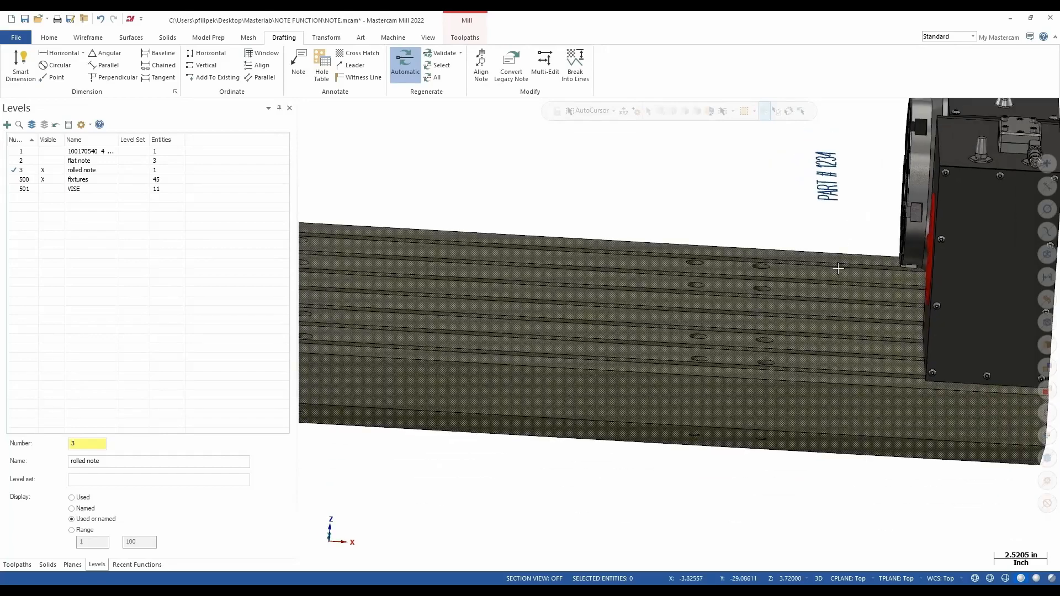
Show the part level again and review the note chain used by contour operation 3 in ROLLED GEO
left_click(49, 152)
left_click(22, 565)
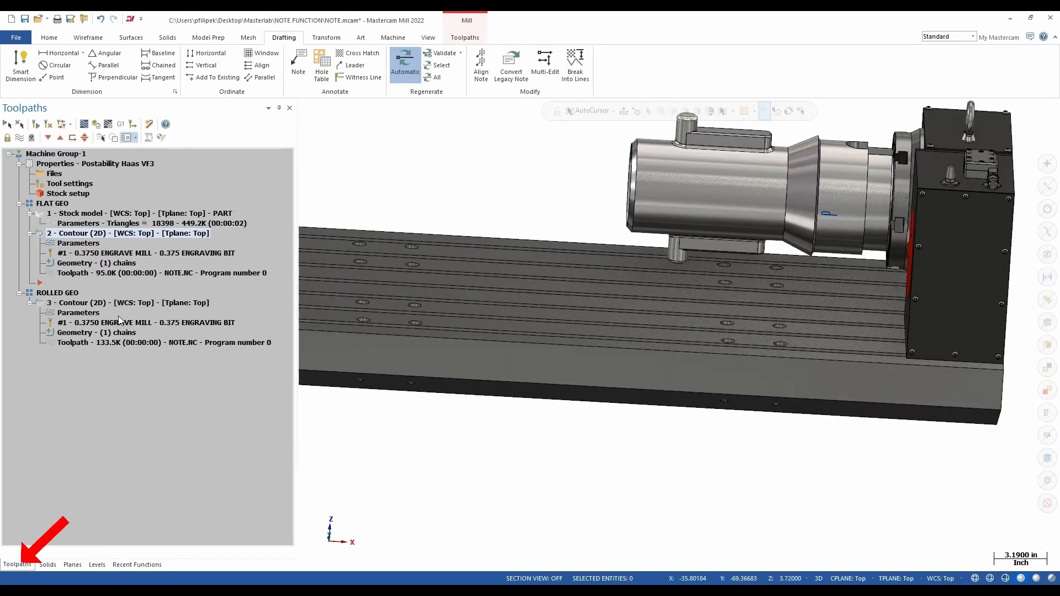
left_click(53, 303)
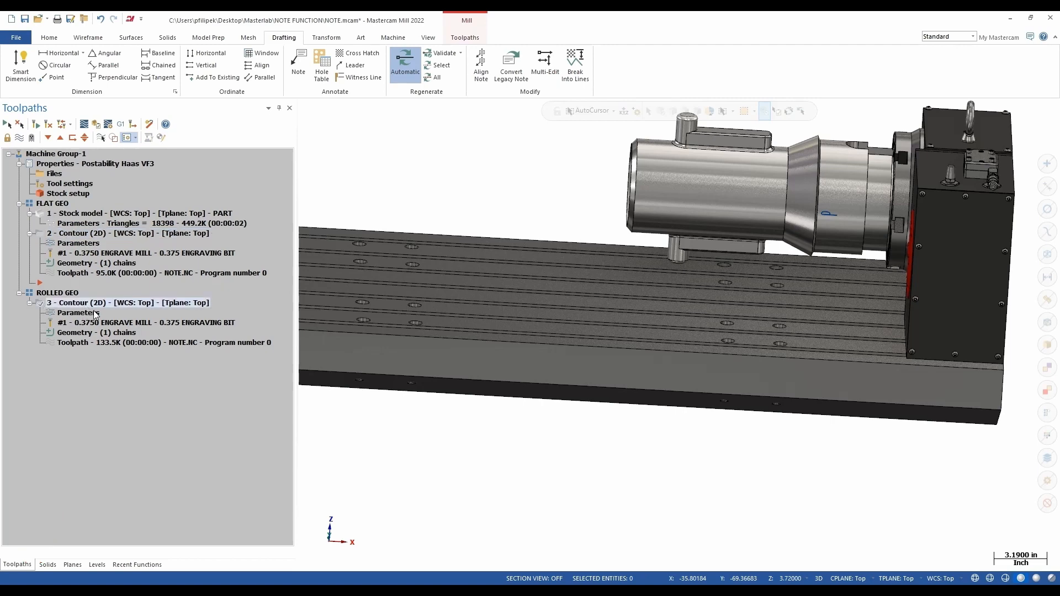
left_click(93, 333)
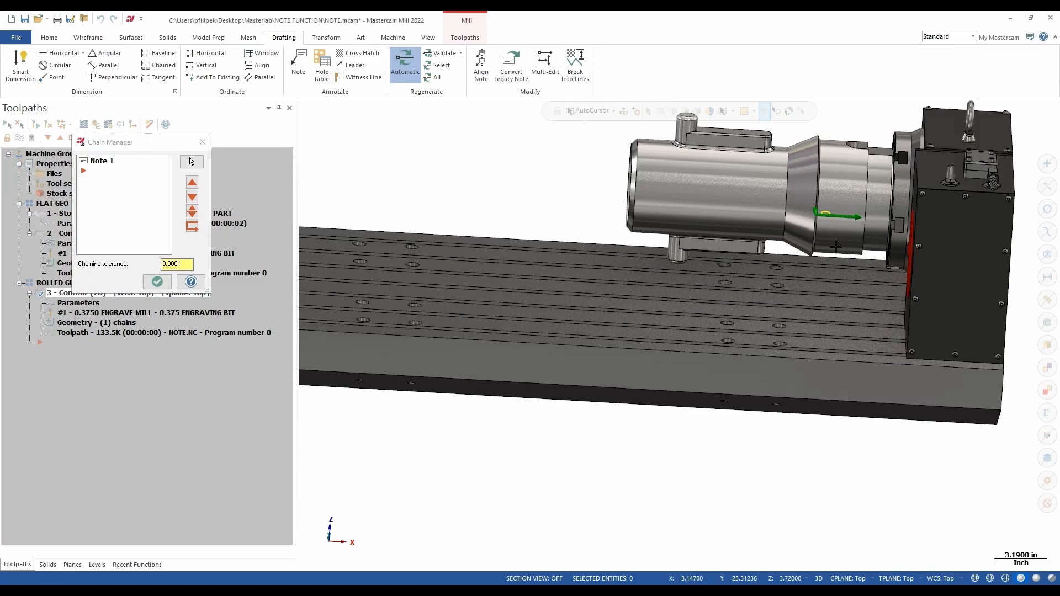
middle_click_drag(851, 261, 881, 440)
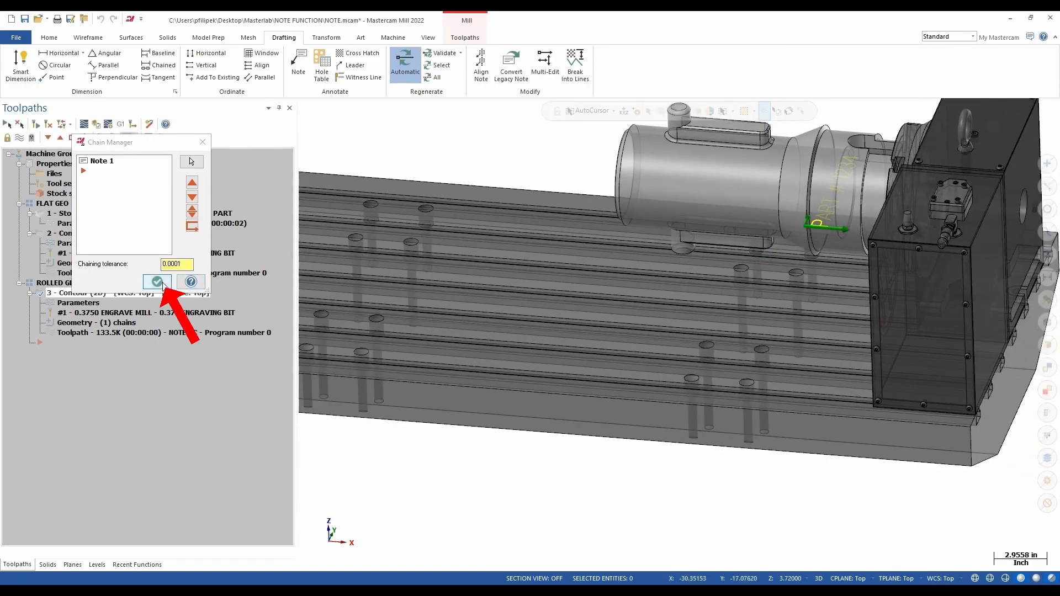
left_click(157, 282)
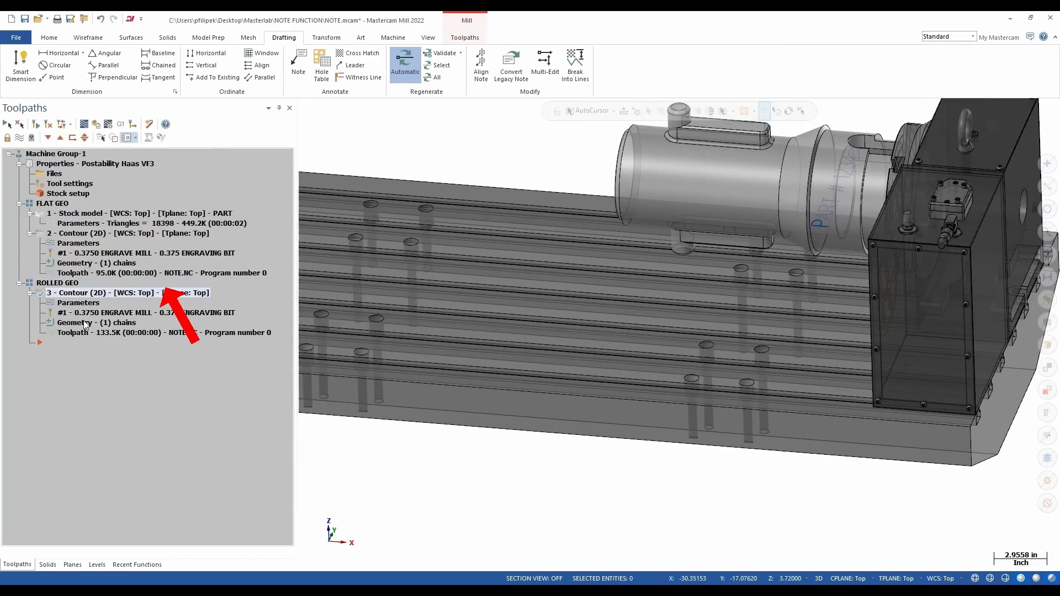
Review the Rotary Axis Control settings of contour operation 3, including axis substitution and rotary diameter, and accept the parameters
left_click(78, 303)
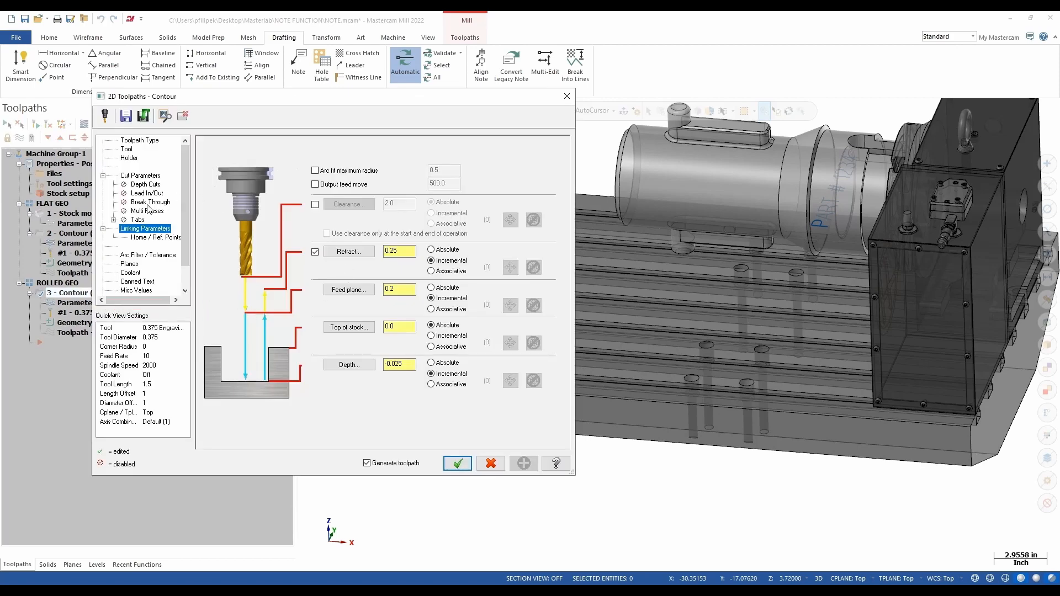
scroll(141, 285, "down", 1)
left_click(146, 291)
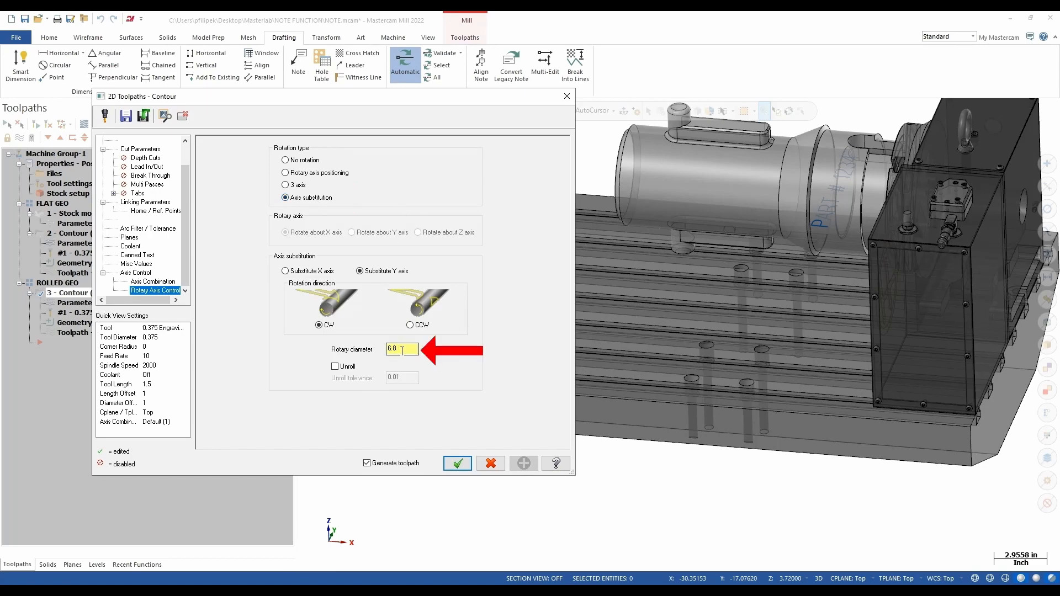
left_click(457, 463)
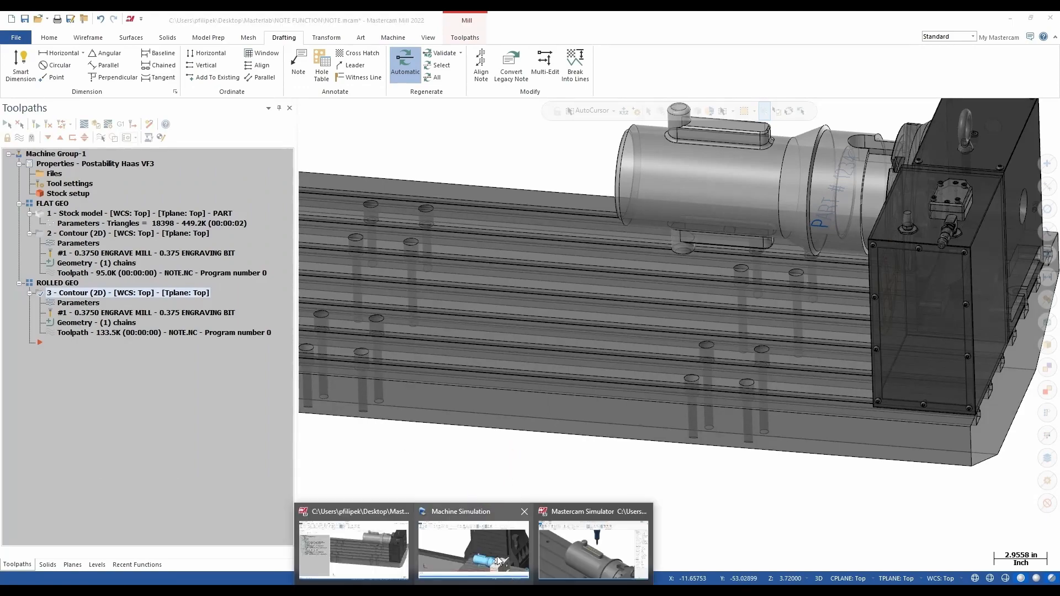
Switch to Machine Simulation and run the rolled engraving toolpath, viewing the cylindrical part up close
left_click(493, 556)
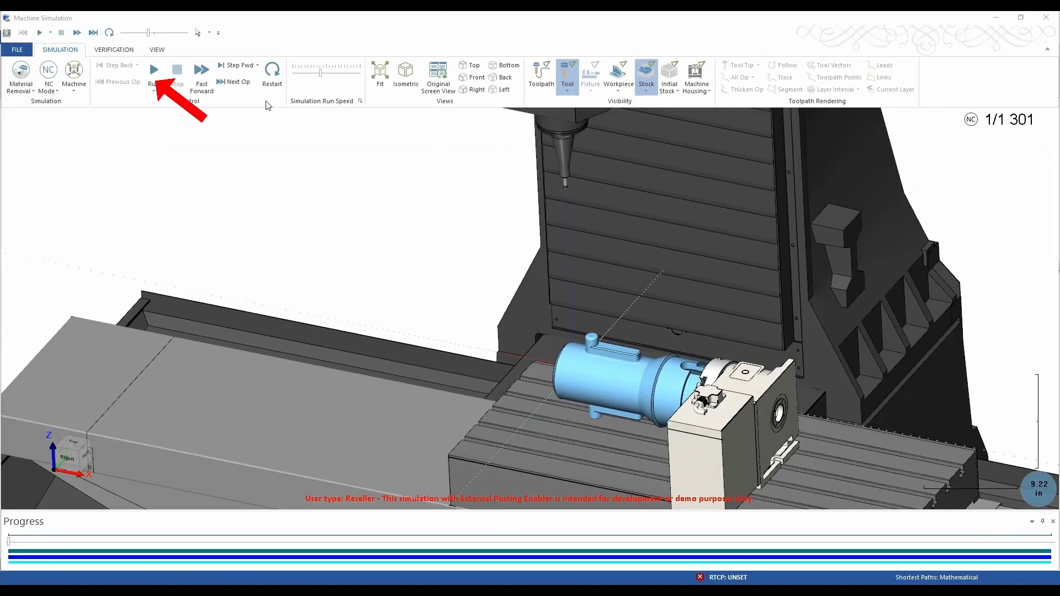
left_click(154, 70)
scroll(545, 275, "up", 3)
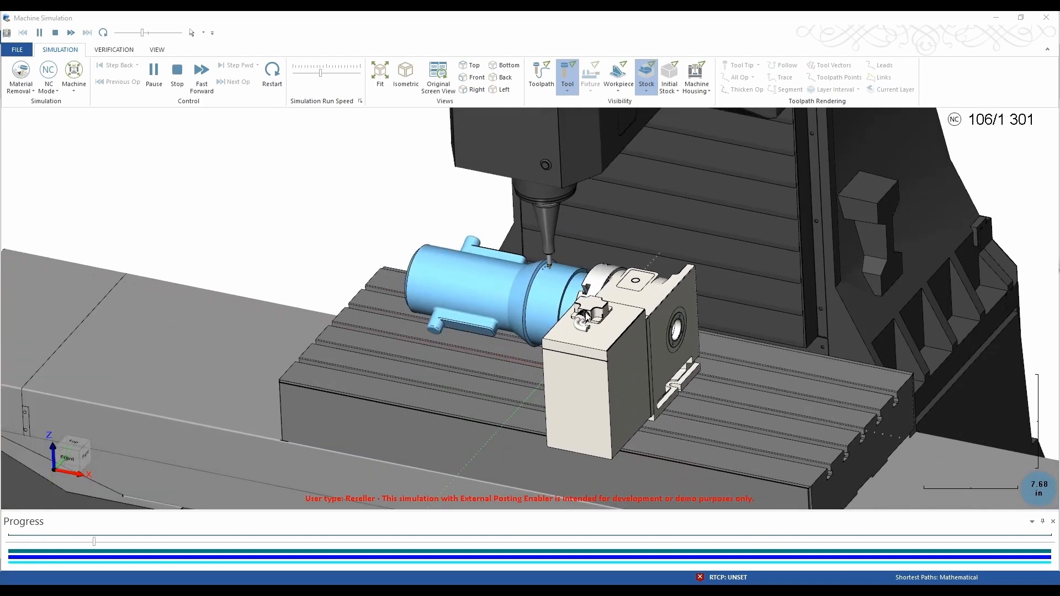